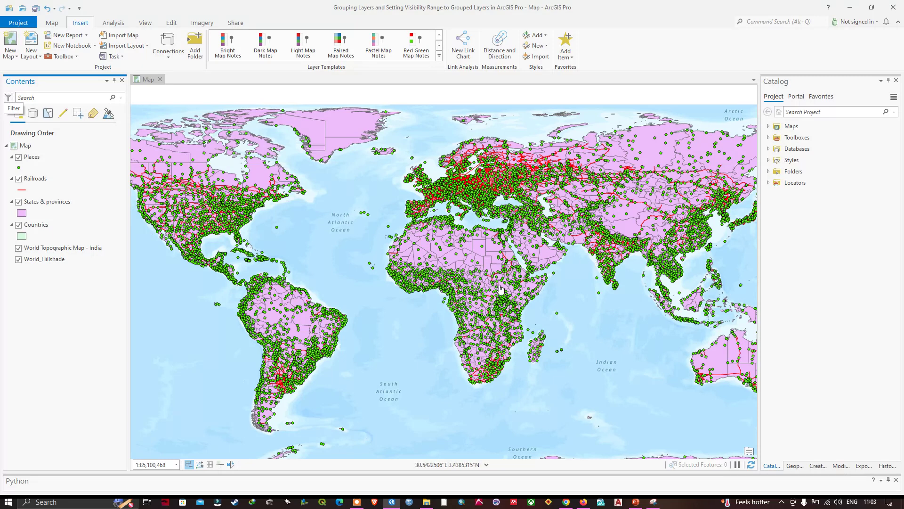
# Select both the States & provinces and Countries layers in the Contents pane.
pyautogui.click(78, 163)
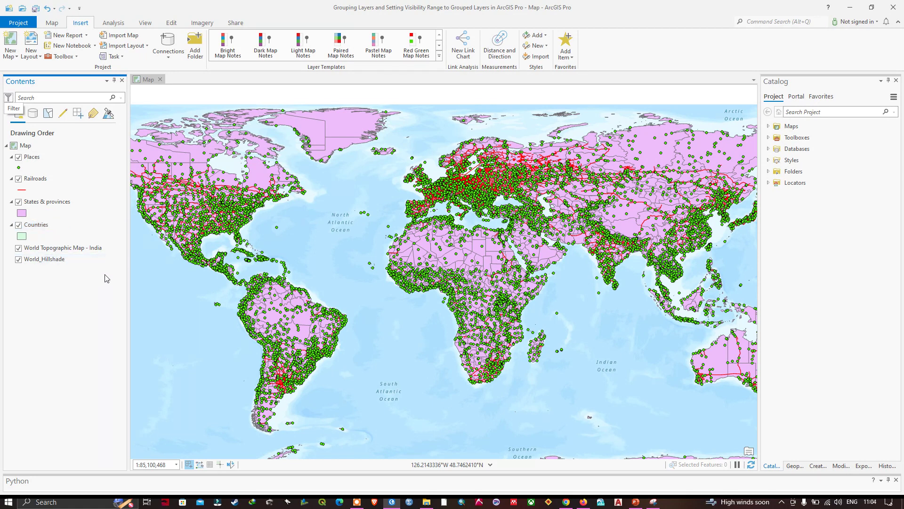
pyautogui.click(51, 206)
pyautogui.click(52, 206)
pyautogui.keyDown('ctrl'); pyautogui.click(46, 225); pyautogui.keyUp('ctrl')
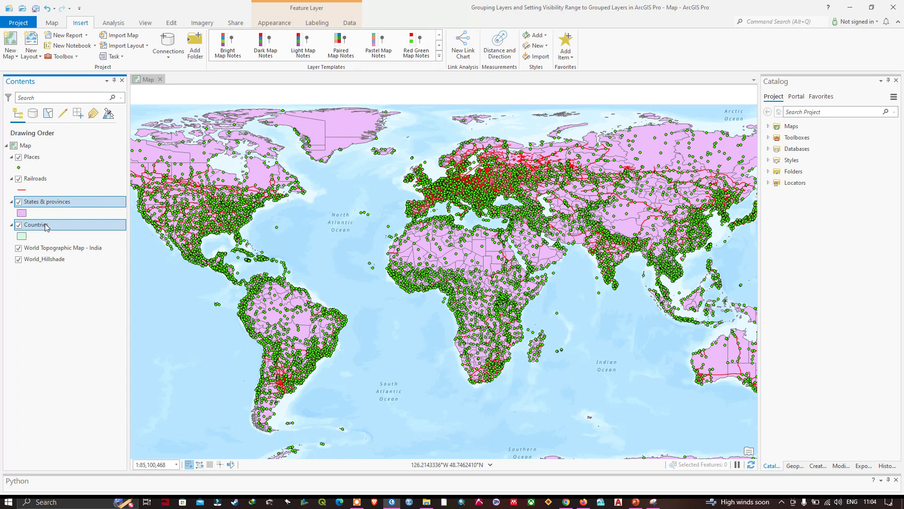
# Group the selected States & provinces and Countries layers into a new group layer.
pyautogui.rightClick(74, 205)
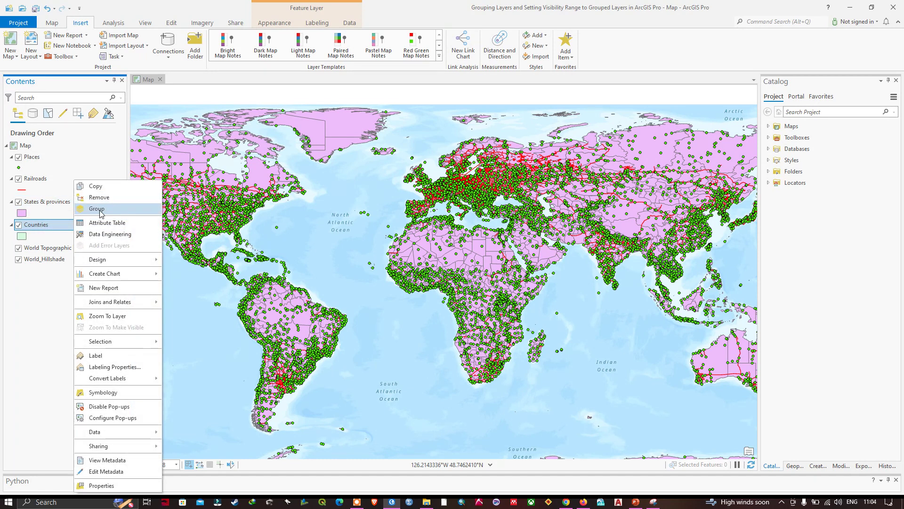
pyautogui.rightClick(78, 202)
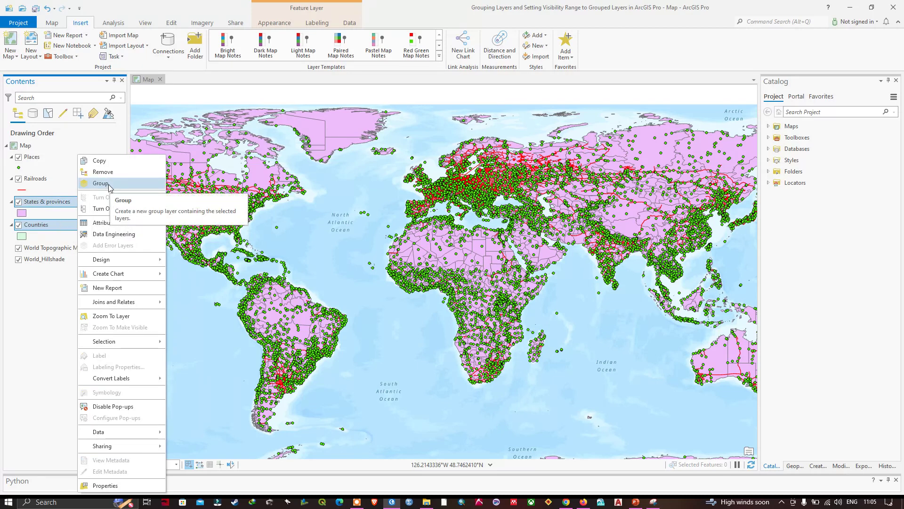
pyautogui.click(101, 183)
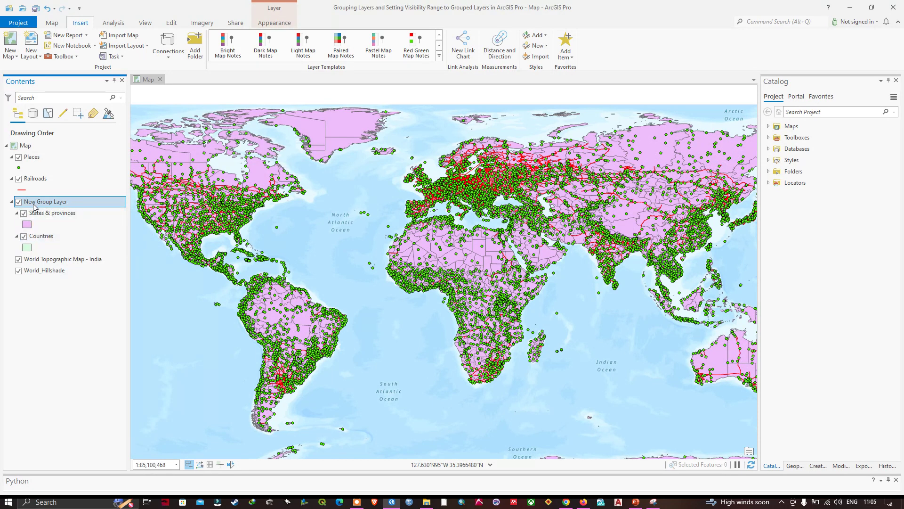
# Rename the new group layer to 'Polygon data'.
pyautogui.click(65, 206)
pyautogui.moveTo(68, 206); pyautogui.dragTo(28, 206)
pyautogui.press('BackSpace')
pyautogui.write('Polygon data')
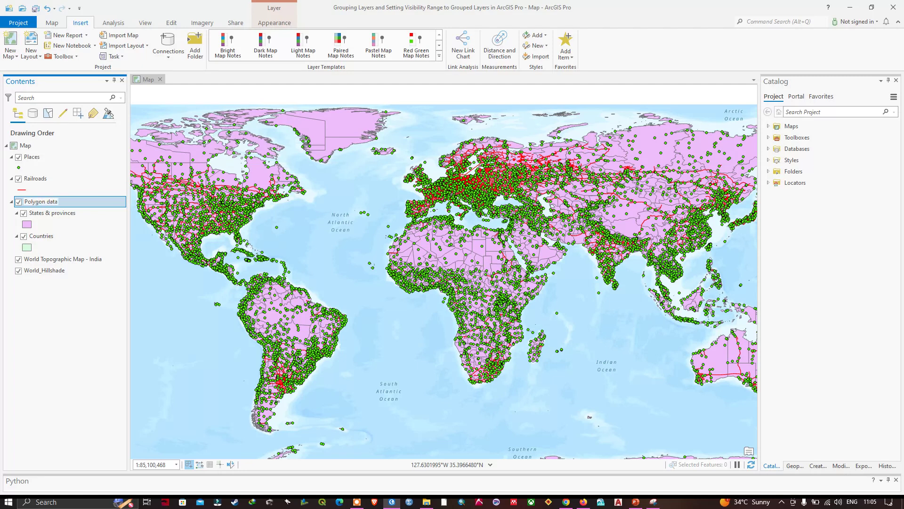
pyautogui.press('Return')
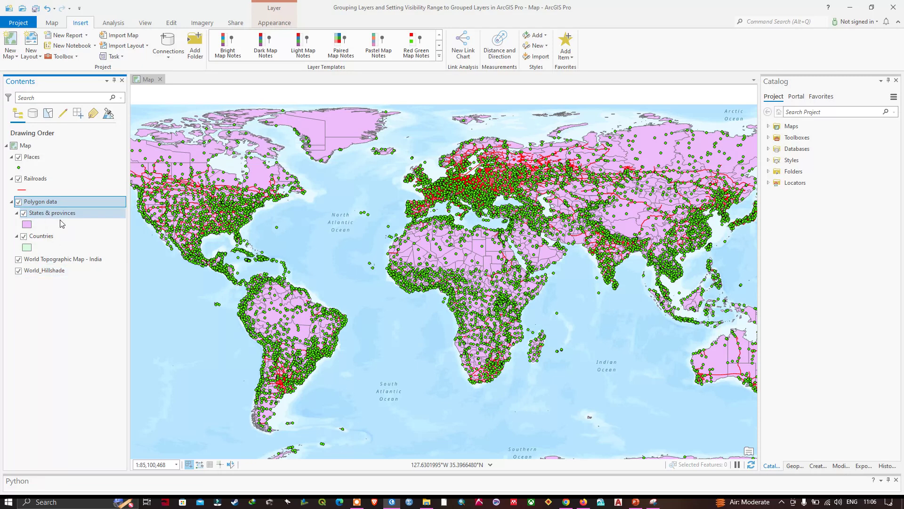
pyautogui.click(19, 203)
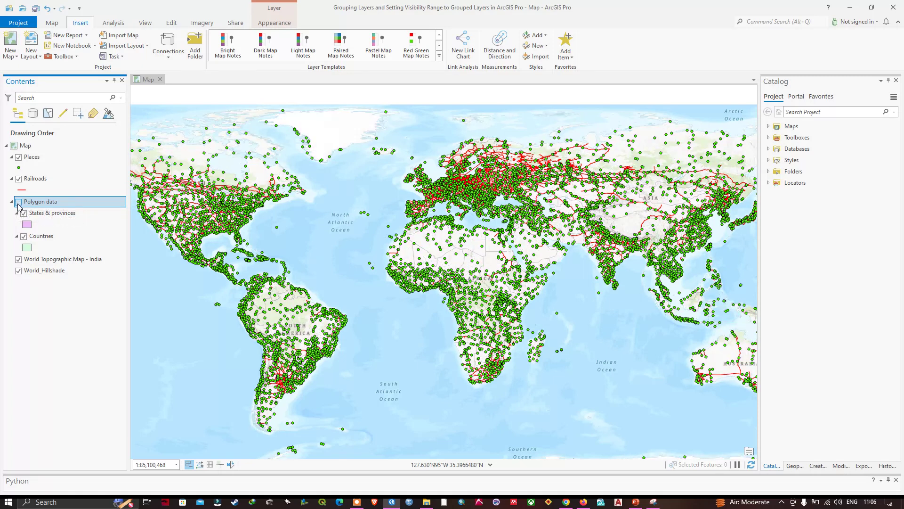
pyautogui.click(19, 203)
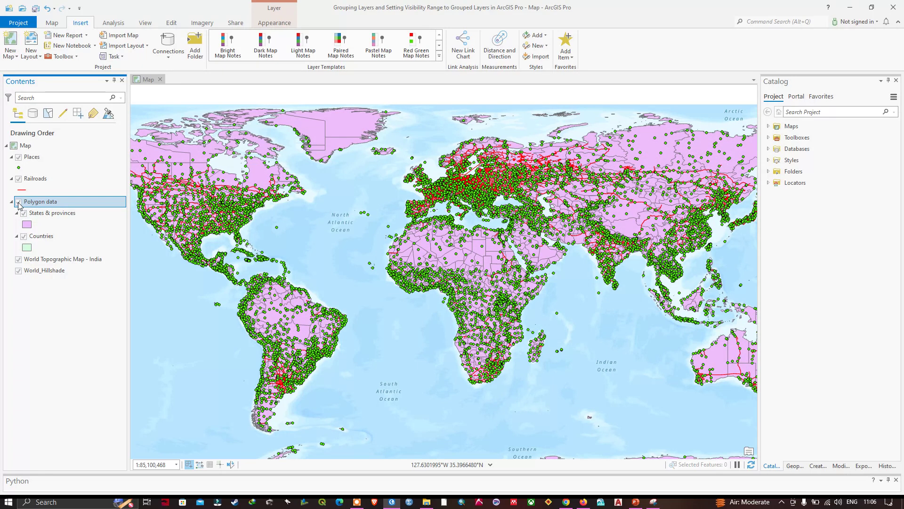
pyautogui.click(19, 203)
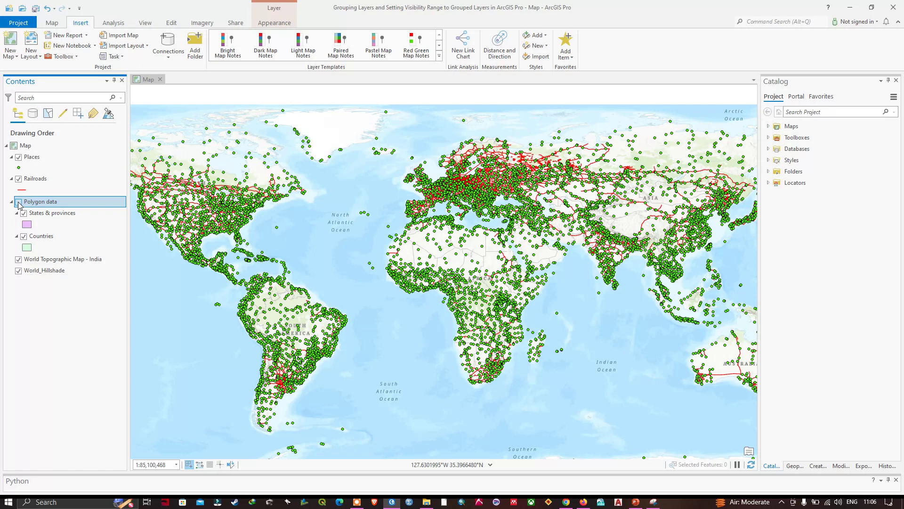
pyautogui.click(18, 203)
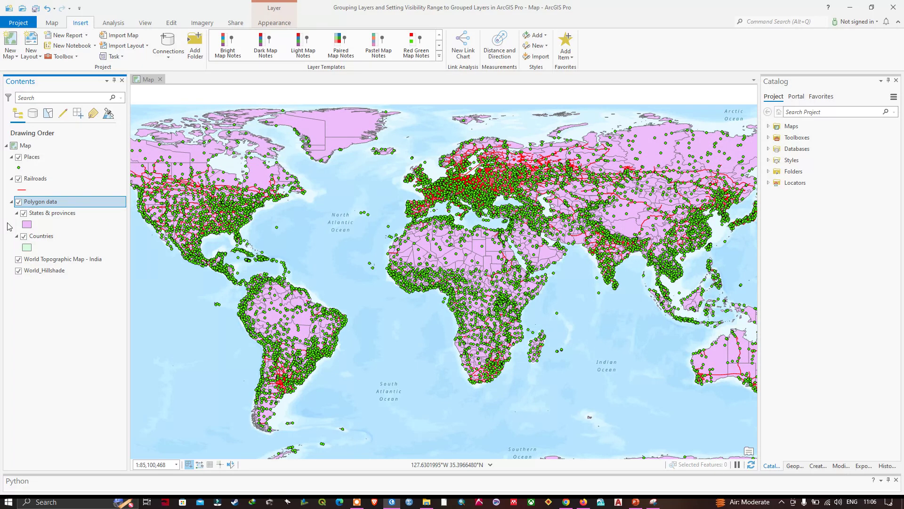
# Add an empty New Group Layer to the map and move Places into it.
pyautogui.rightClick(30, 149)
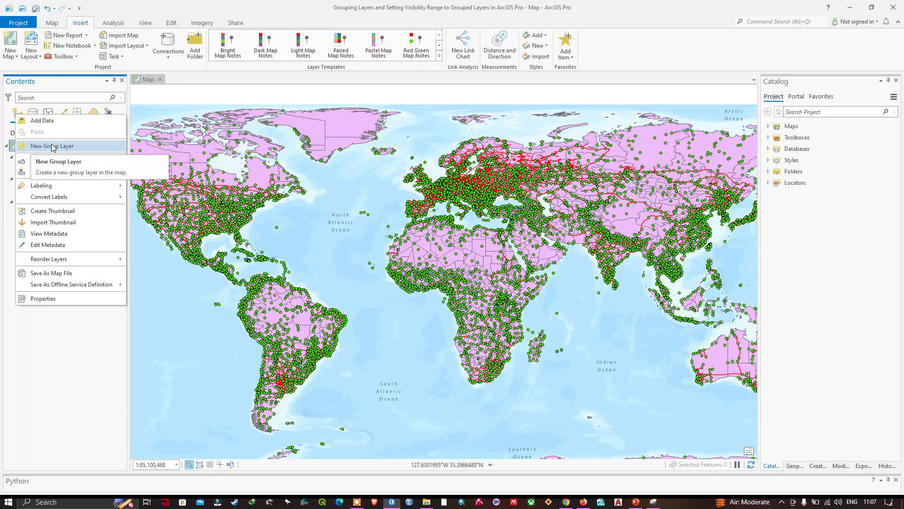
pyautogui.click(52, 146)
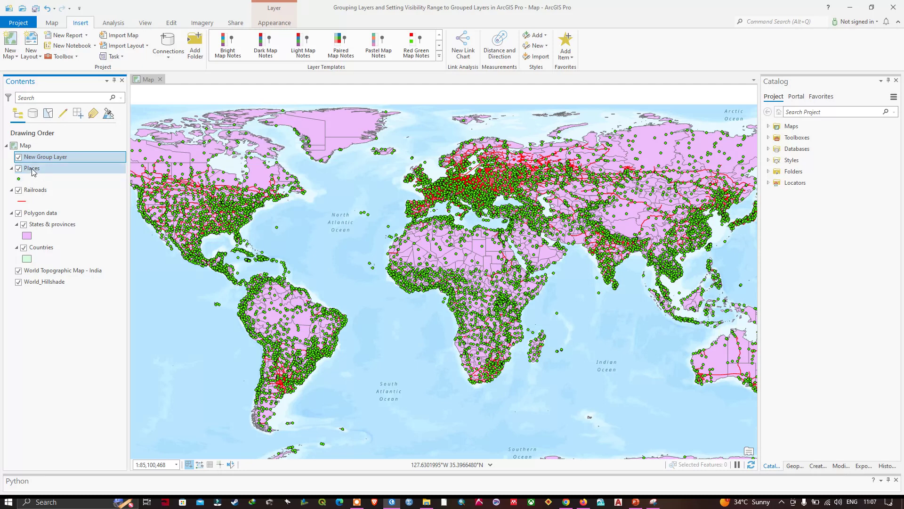
pyautogui.moveTo(32, 171); pyautogui.dragTo(59, 162)
pyautogui.click(12, 158)
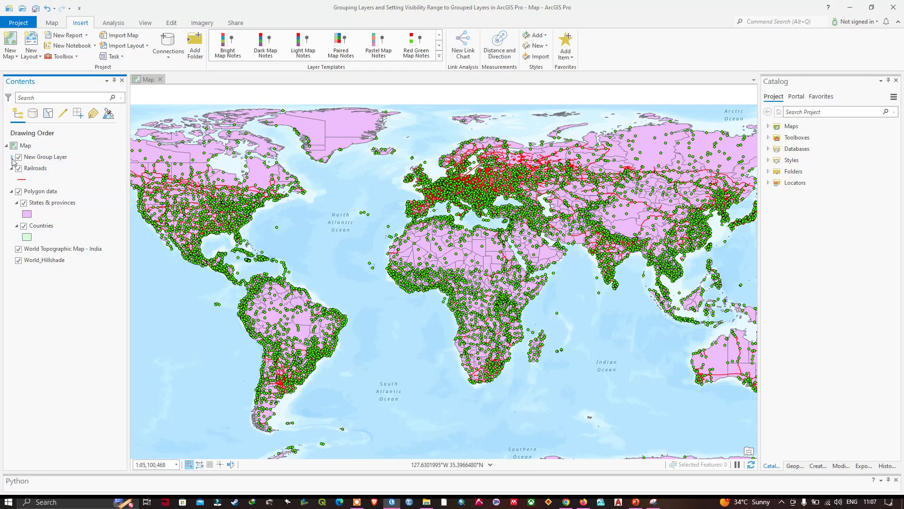
pyautogui.click(13, 158)
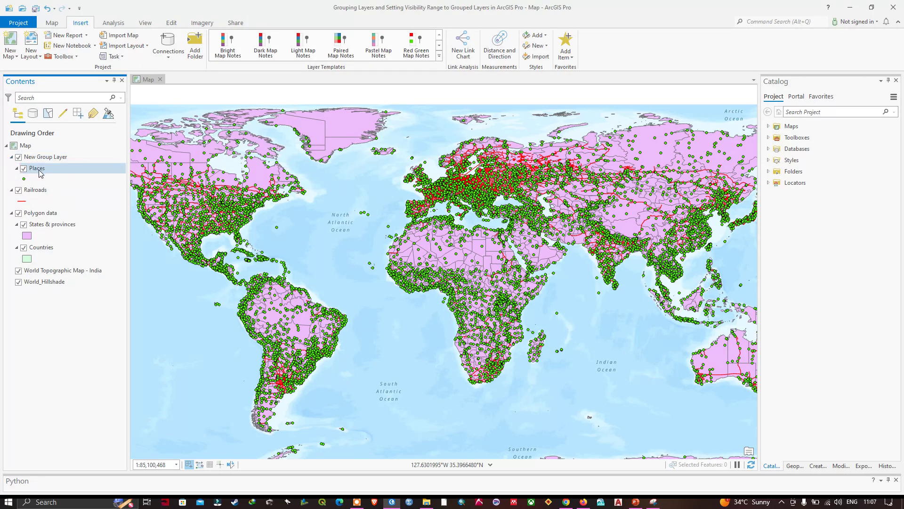
pyautogui.click(35, 159)
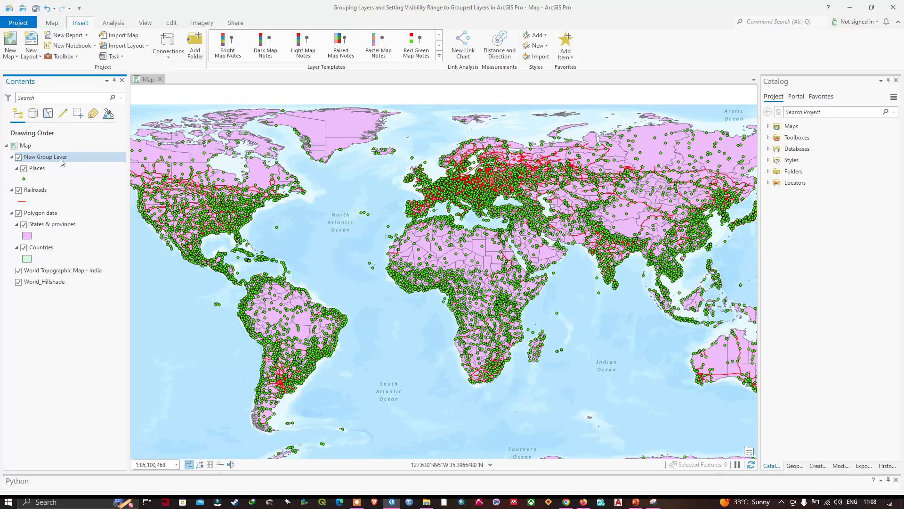
pyautogui.click(57, 214)
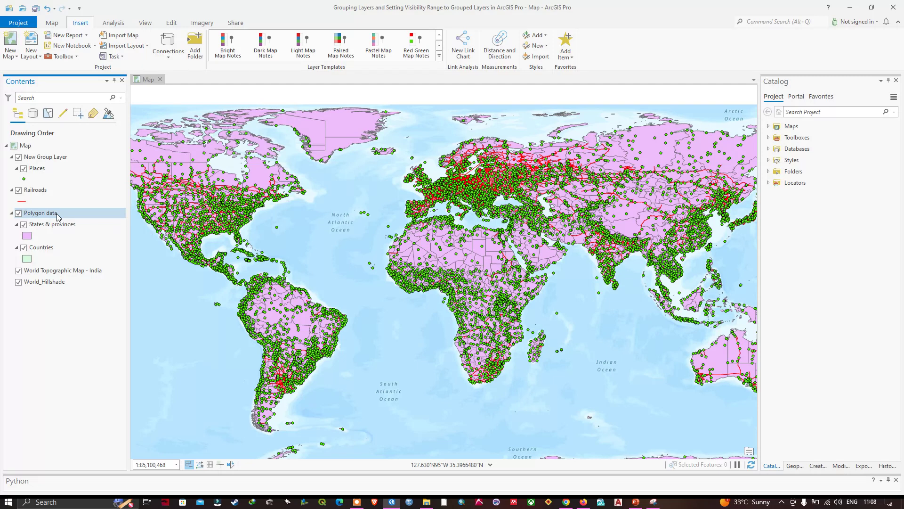
# Move Railroads into New Group Layer beneath Places, keeping Polygon data as a separate group.
pyautogui.moveTo(42, 214); pyautogui.dragTo(52, 182)
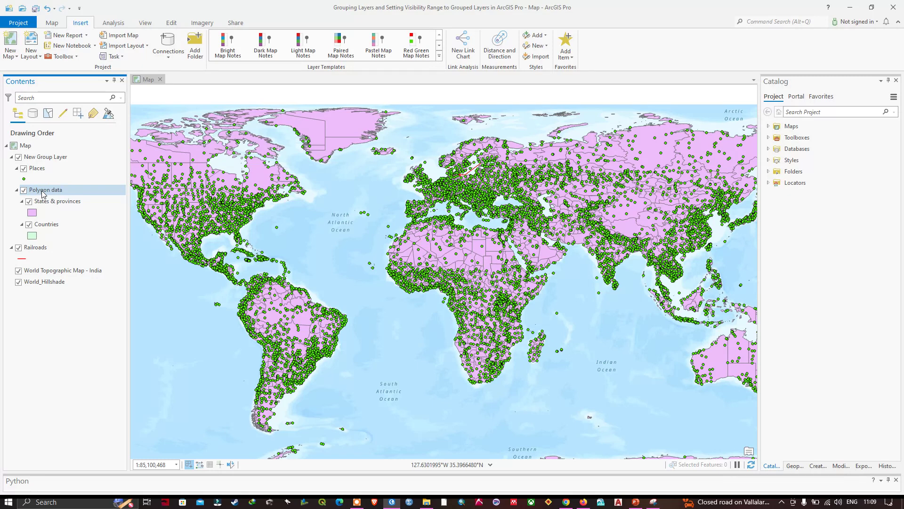
pyautogui.click(59, 201)
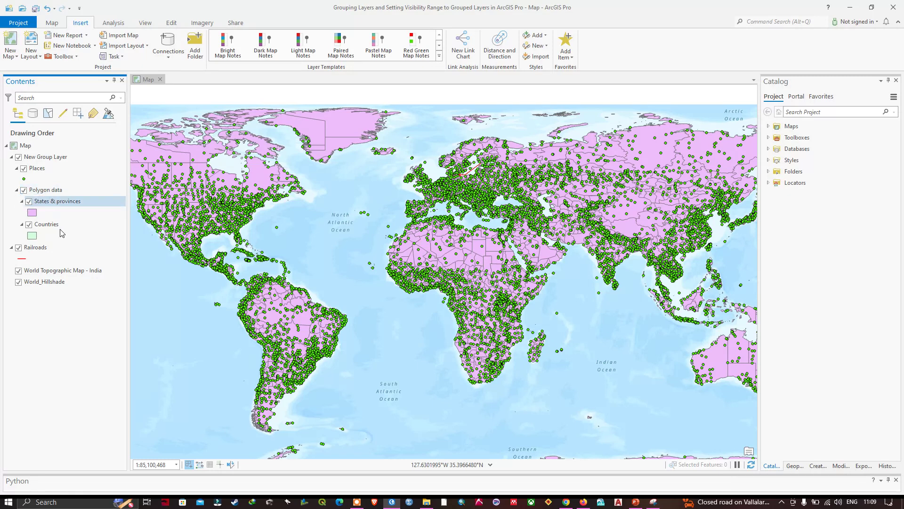
pyautogui.click(57, 247)
pyautogui.moveTo(38, 249); pyautogui.dragTo(57, 189)
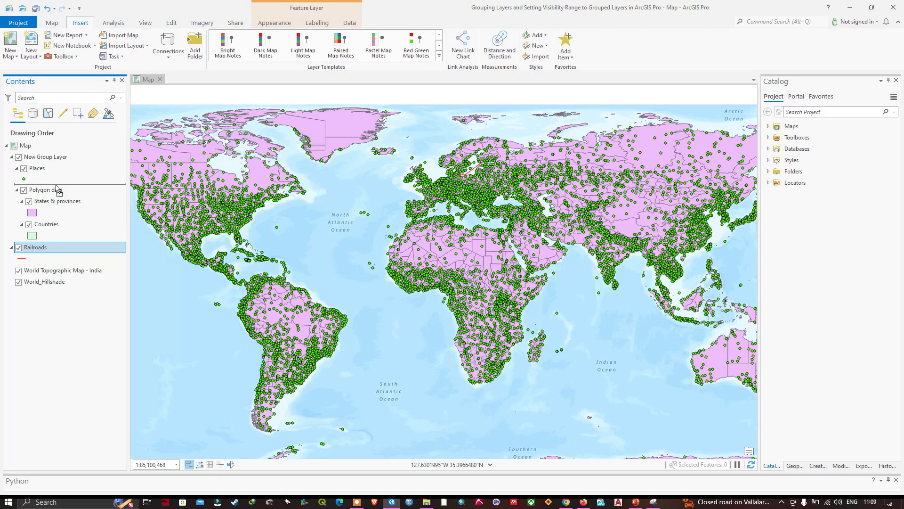
pyautogui.moveTo(56, 188); pyautogui.dragTo(58, 189)
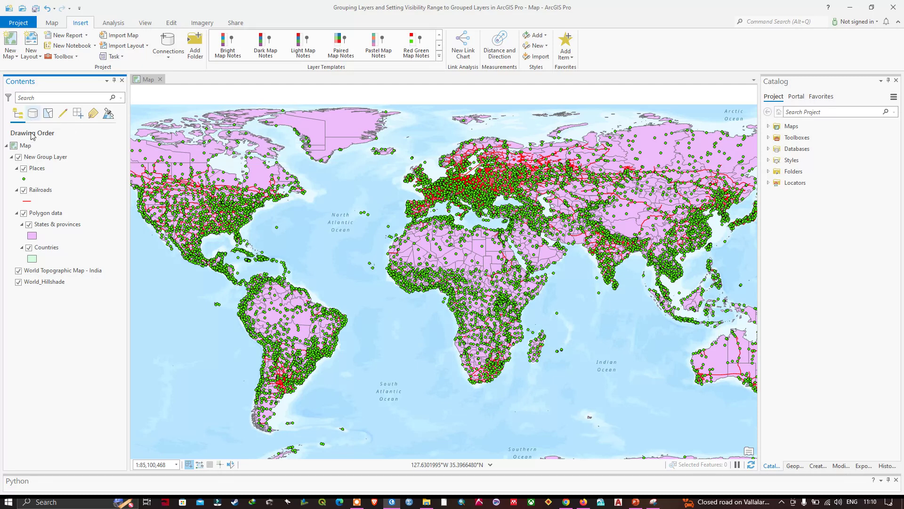
pyautogui.click(19, 157)
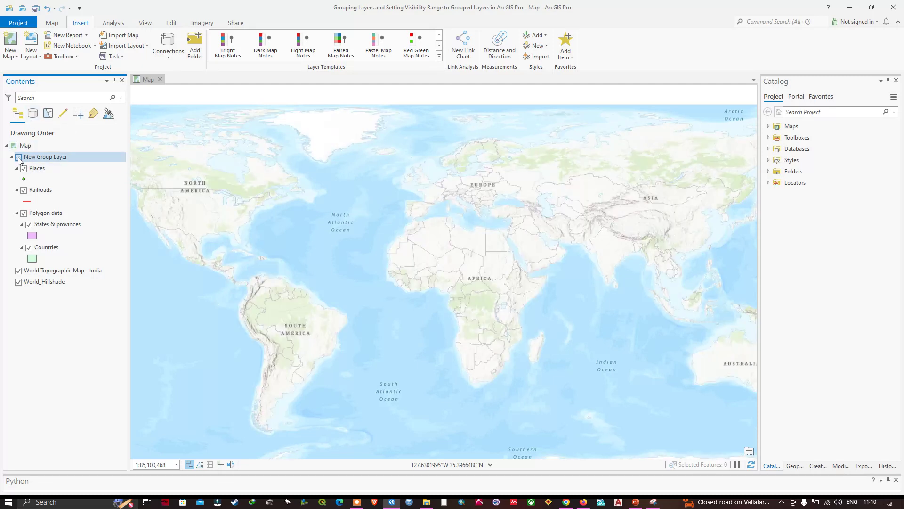
pyautogui.click(19, 157)
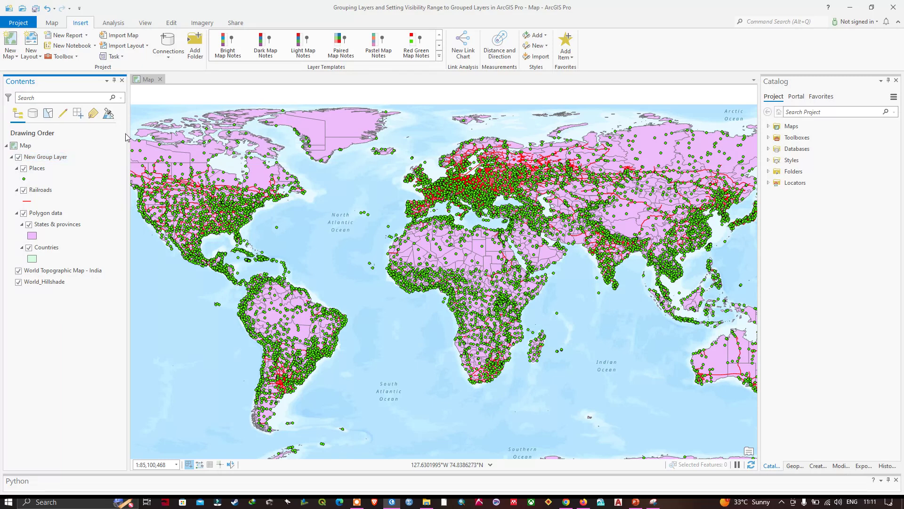
pyautogui.rightClick(64, 157)
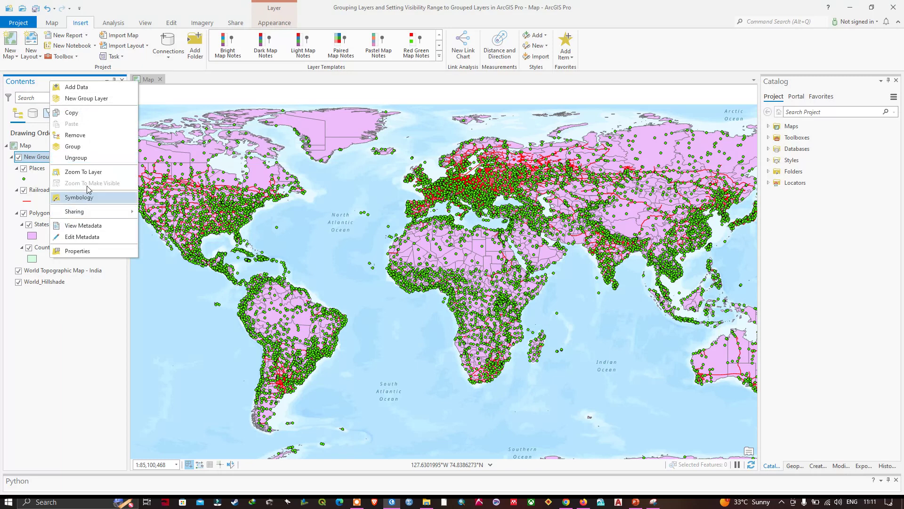
pyautogui.click(78, 251)
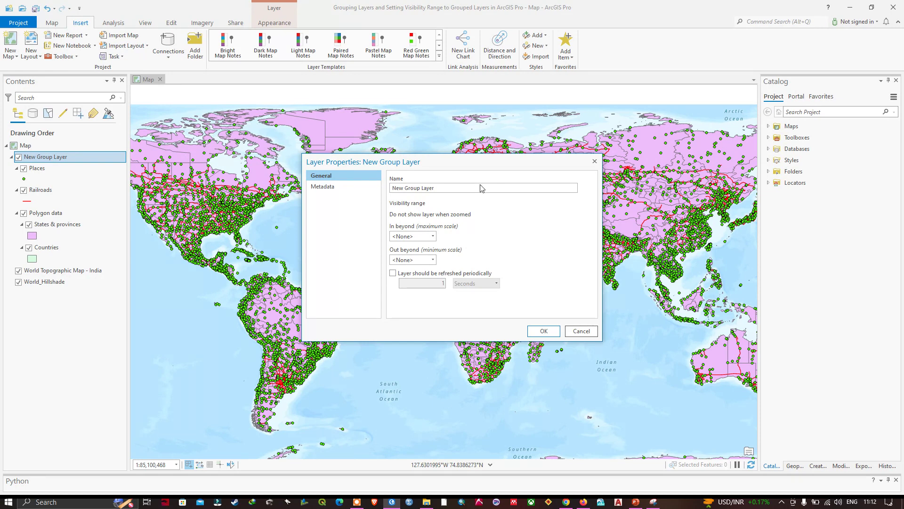
pyautogui.click(585, 331)
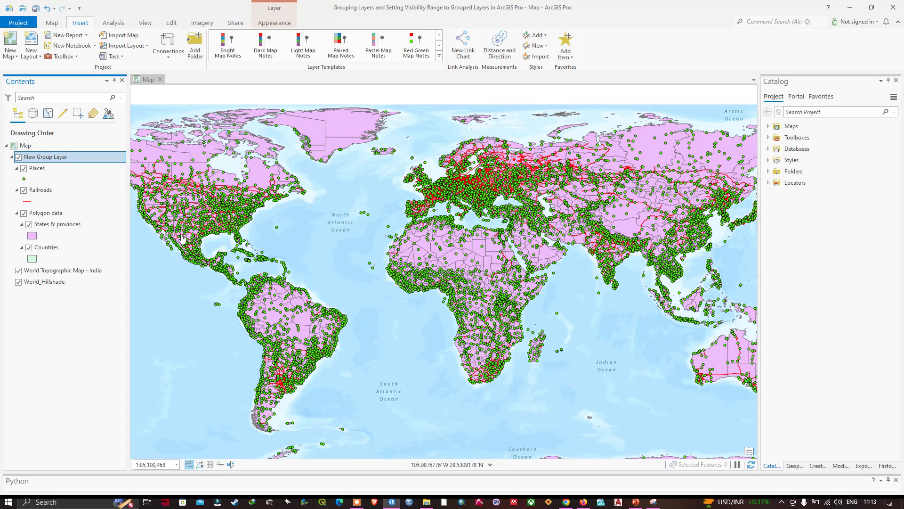
# In Railroads Layer Properties, set in beyond to 1:10,000,000 and out beyond to 1:100,000,000.
pyautogui.click(49, 191)
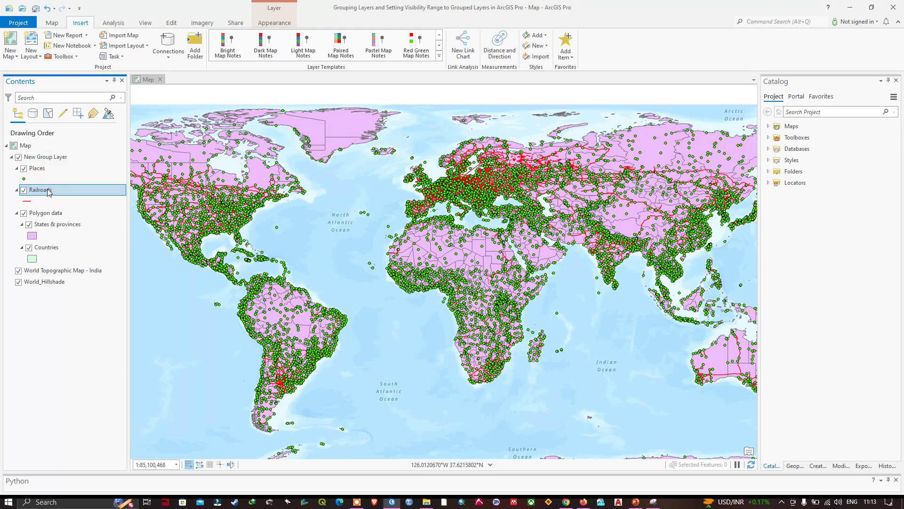
pyautogui.rightClick(49, 191)
pyautogui.click(79, 486)
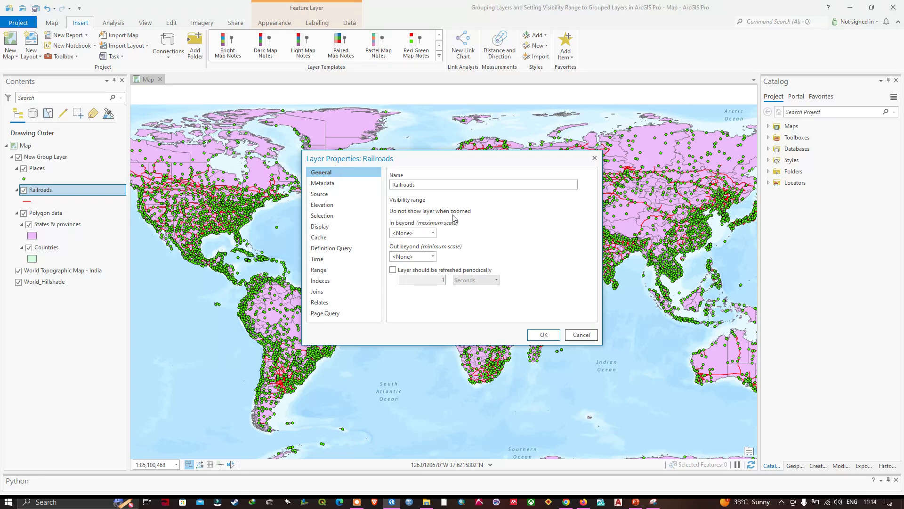
pyautogui.click(433, 233)
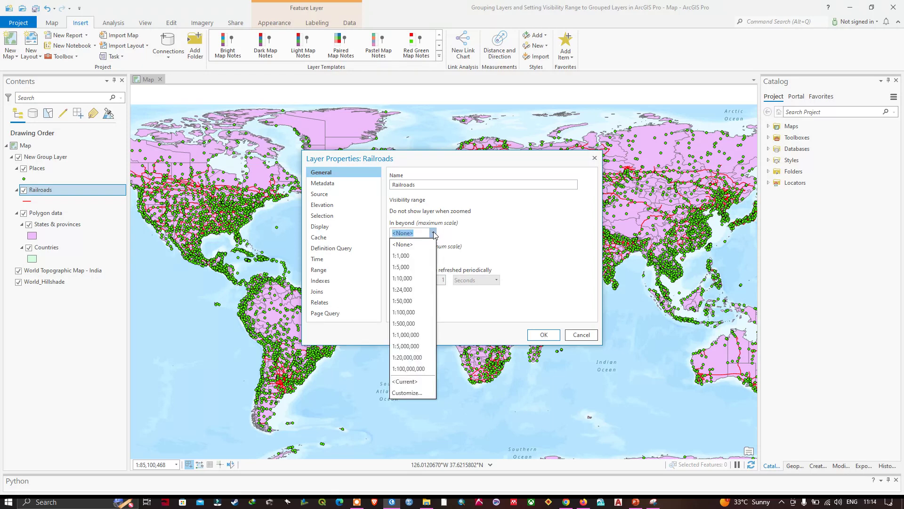
pyautogui.write('10000000')
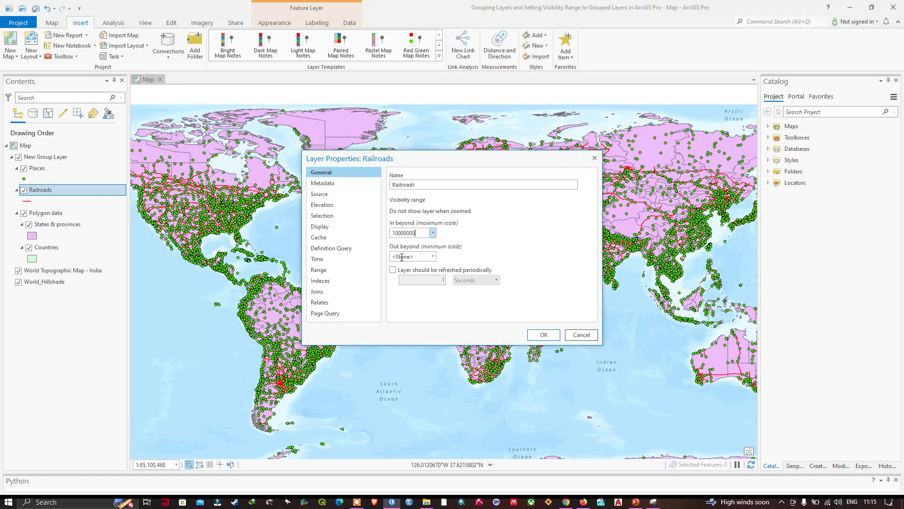
pyautogui.press('Return')
pyautogui.click(449, 234)
pyautogui.click(433, 256)
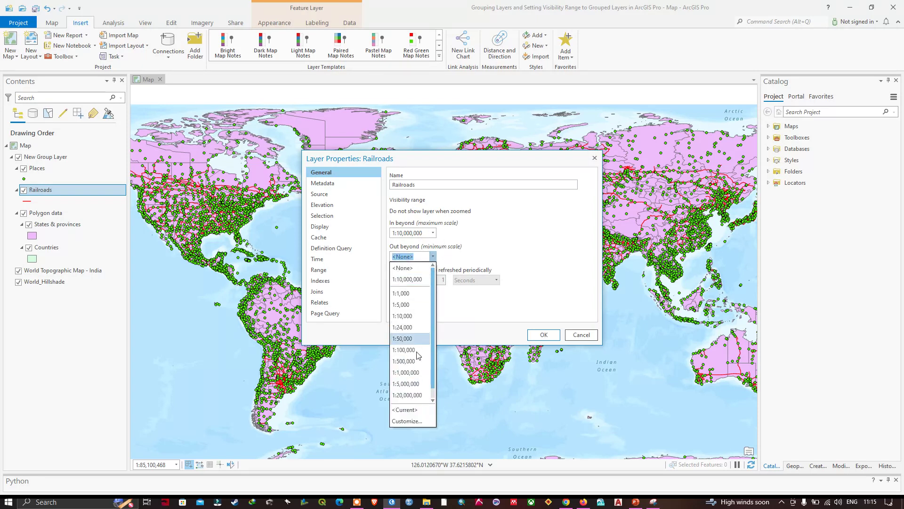
pyautogui.scroll(-1, 409, 394)
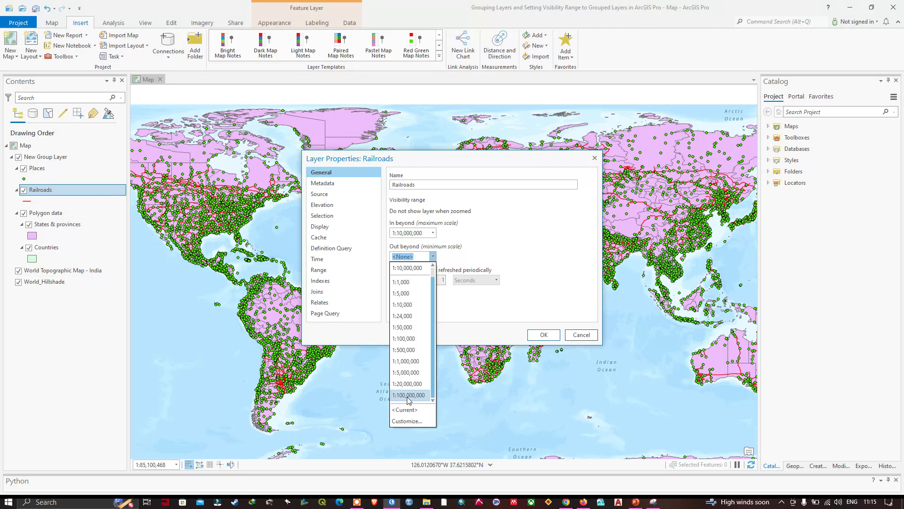
pyautogui.click(408, 396)
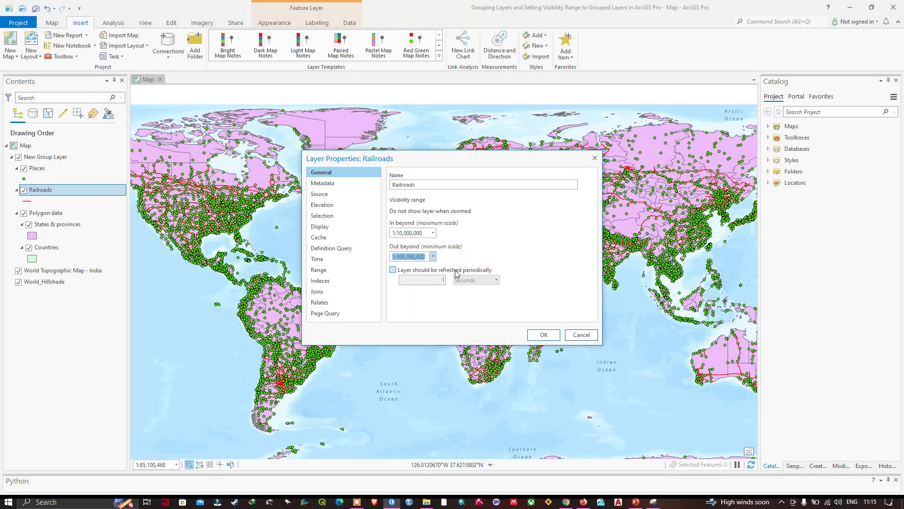
# Apply the Railroads scale range, then zoom out and back in to watch railroads toggle.
pyautogui.click(544, 334)
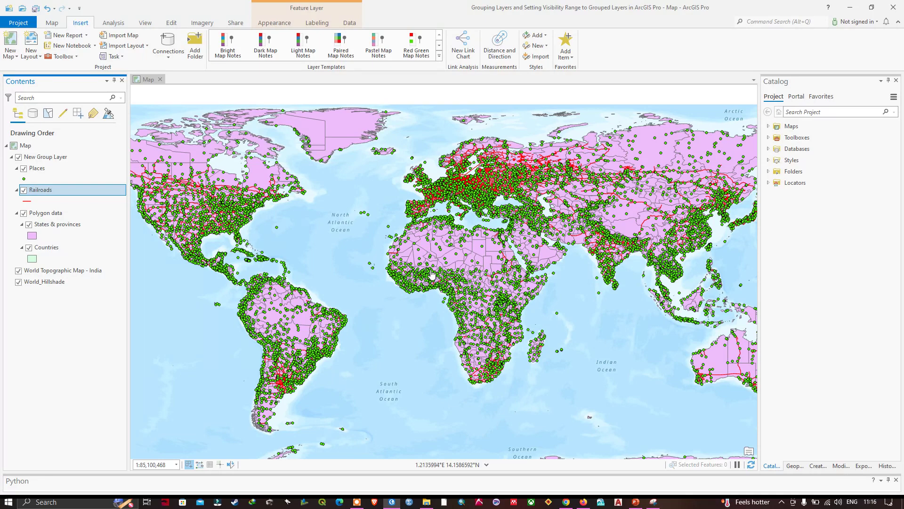
pyautogui.scroll(-2, 431, 273)
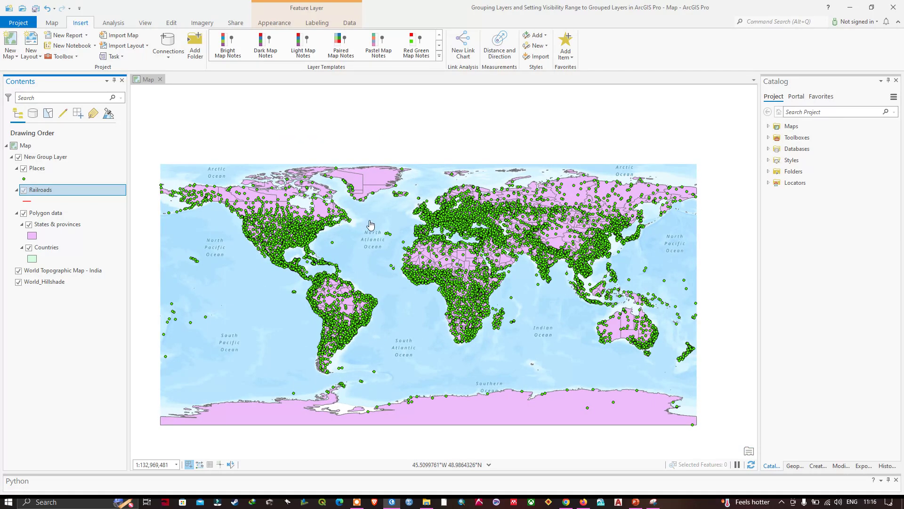
pyautogui.scroll(2, 355, 221)
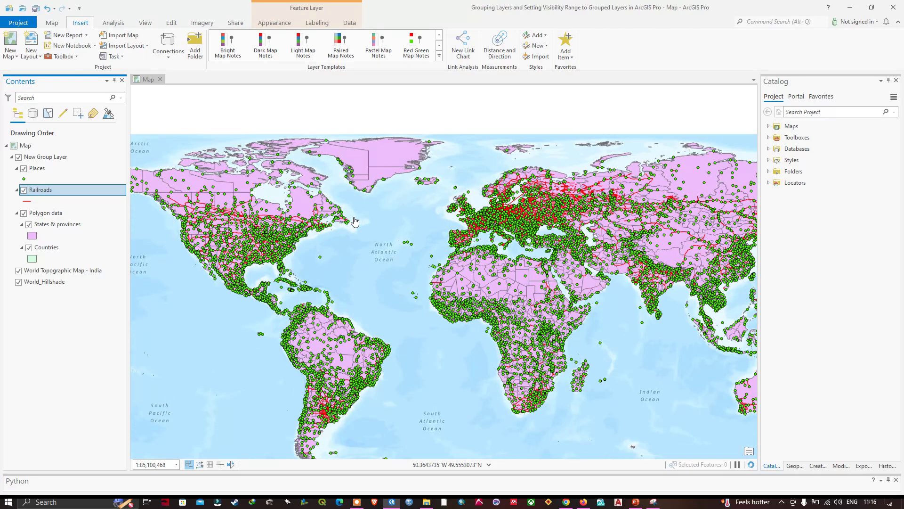
pyautogui.scroll(-2, 355, 221)
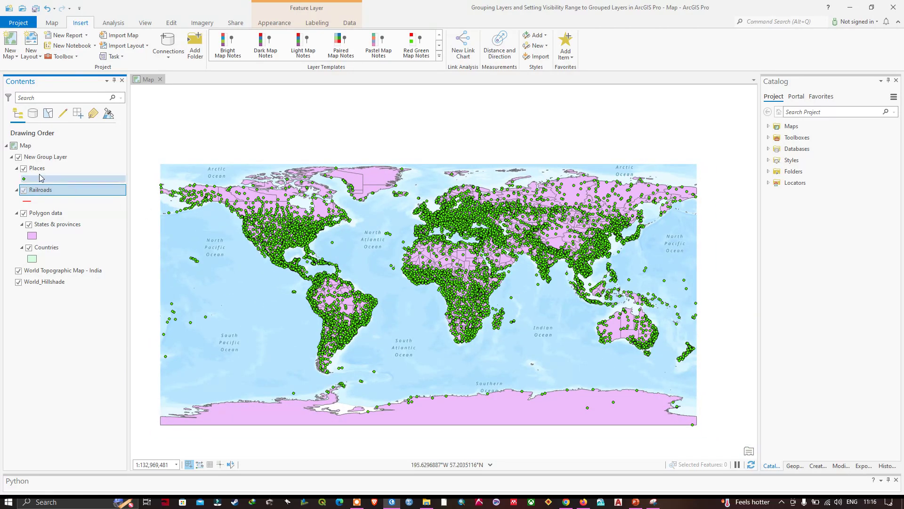
# Turn off Places and zoom into Western Europe at 1:9,210,732, where railroads stop drawing.
pyautogui.click(23, 169)
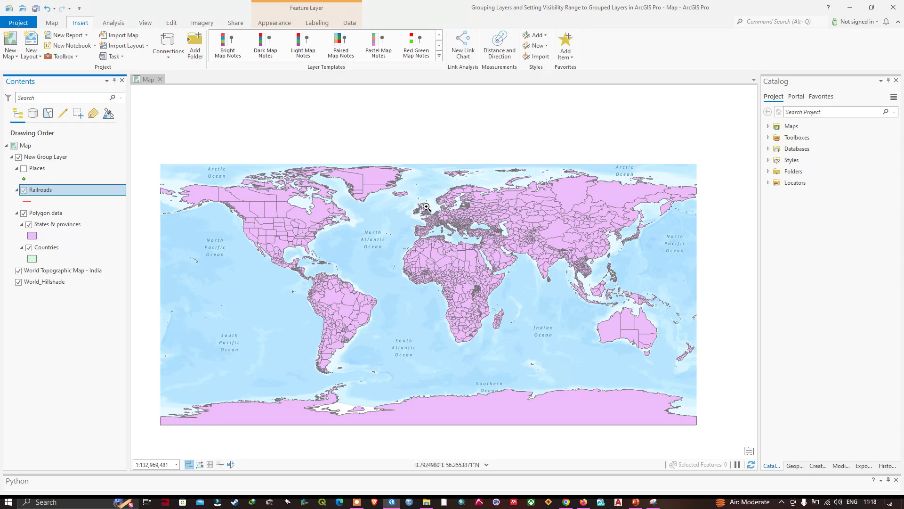
pyautogui.moveTo(421, 205); pyautogui.dragTo(464, 242)
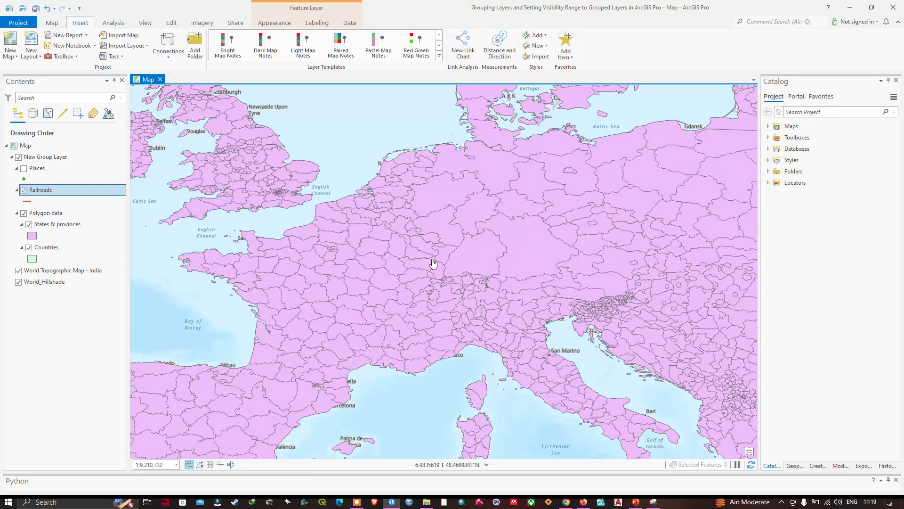
# Set the map scale to 1:20,000,000 and turn the Places layer back on.
pyautogui.click(174, 465)
pyautogui.click(175, 465)
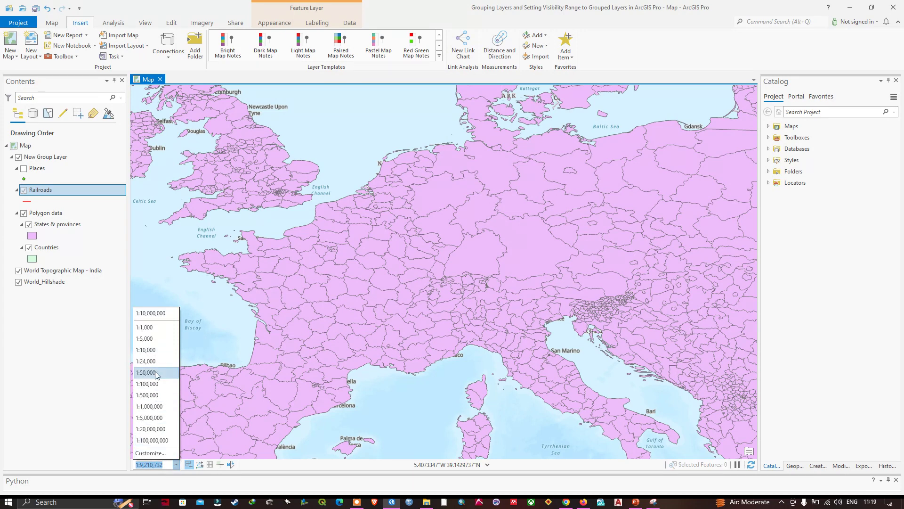
pyautogui.click(151, 428)
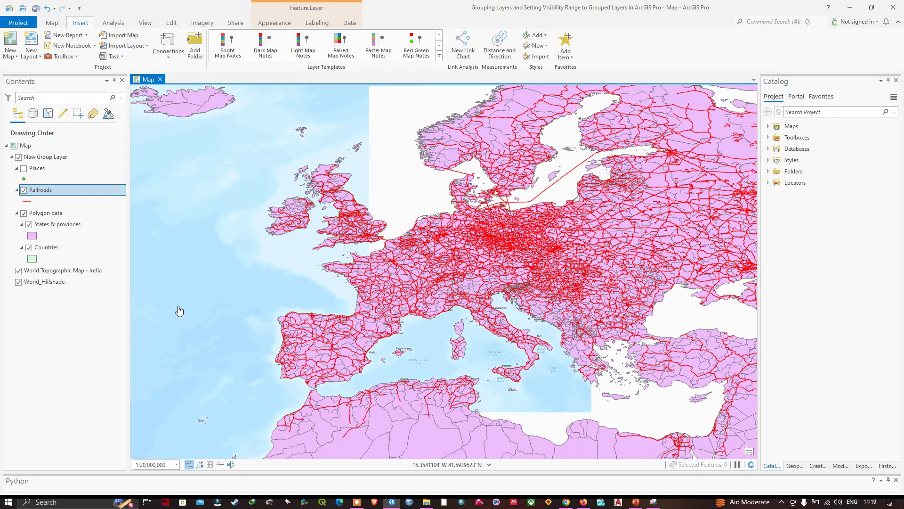
pyautogui.click(23, 169)
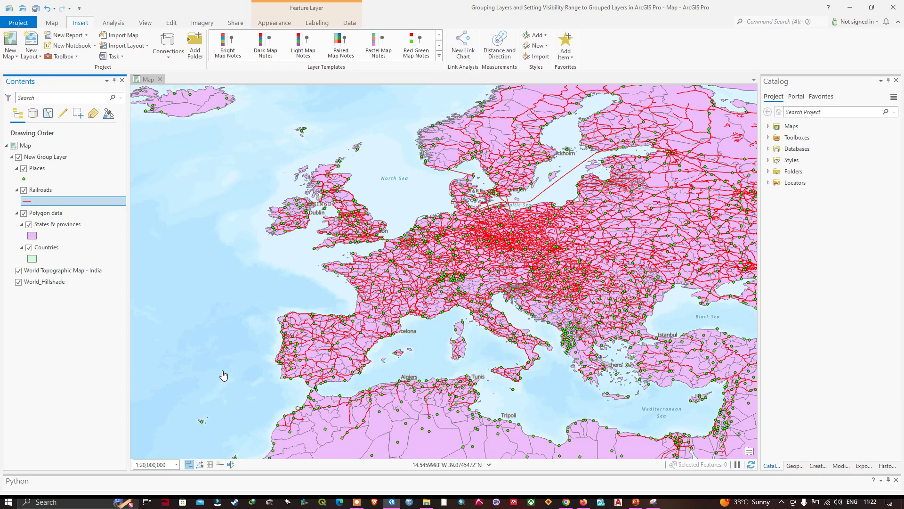
# Set the map scale to 1:5,000,000 over France and the Alps.
pyautogui.click(176, 465)
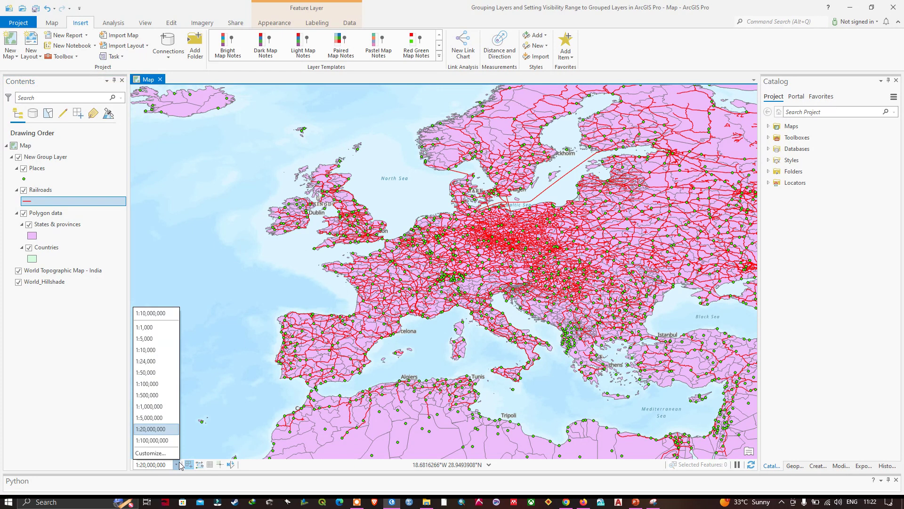
pyautogui.click(177, 418)
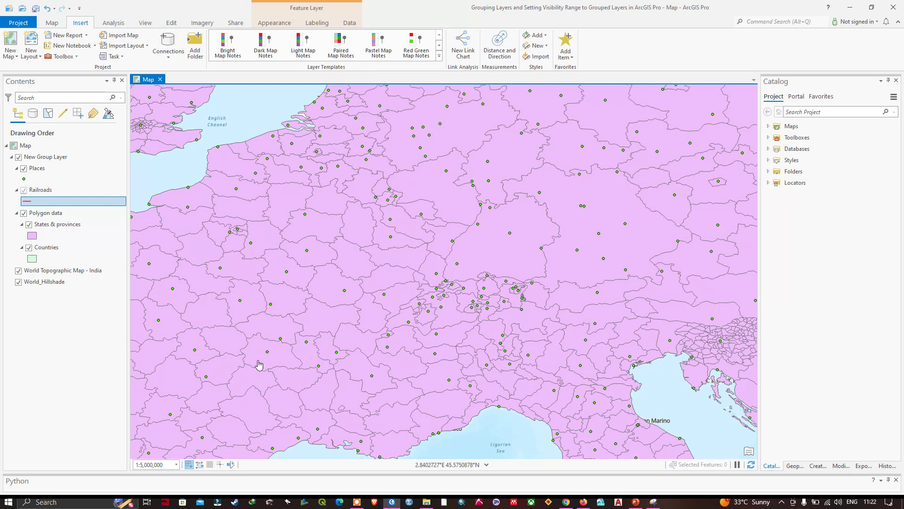
pyautogui.hotkey('alt', 'm')
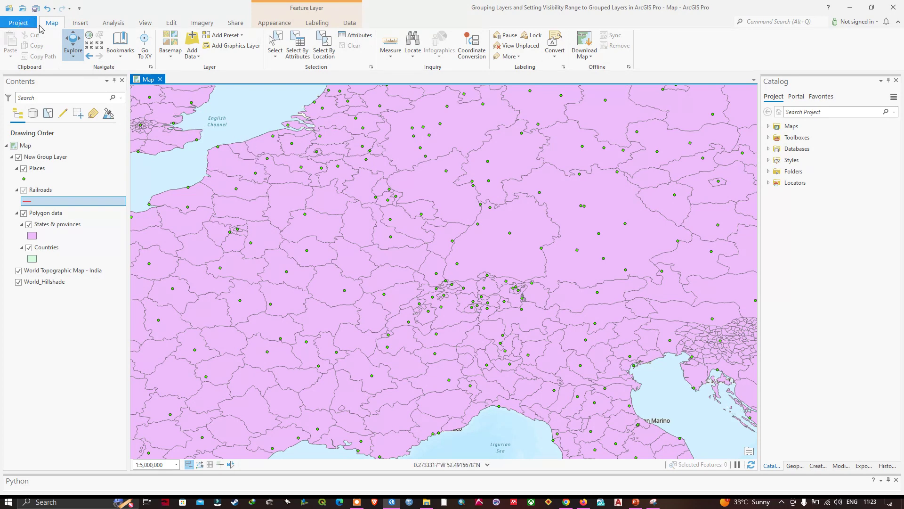
# Zoom out four fixed steps to 1:10,368,000 so the railroads draw again.
pyautogui.click(100, 51)
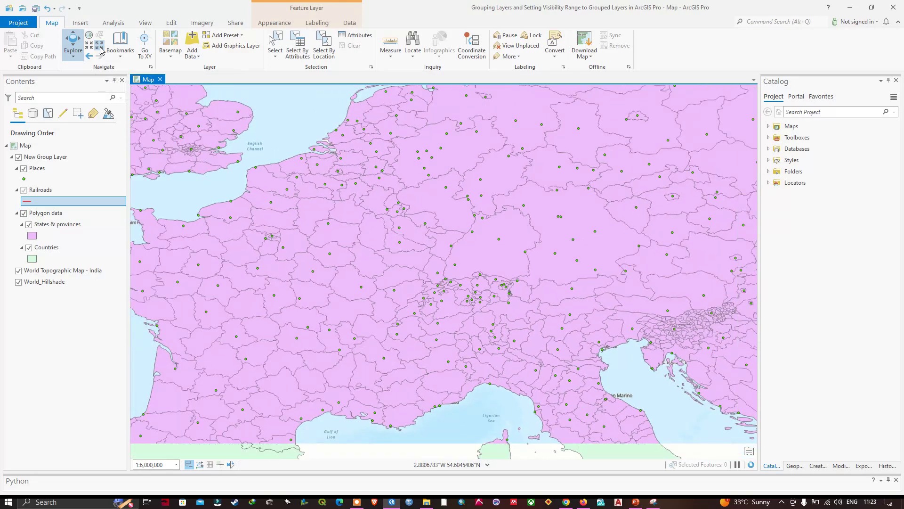
pyautogui.click(101, 51)
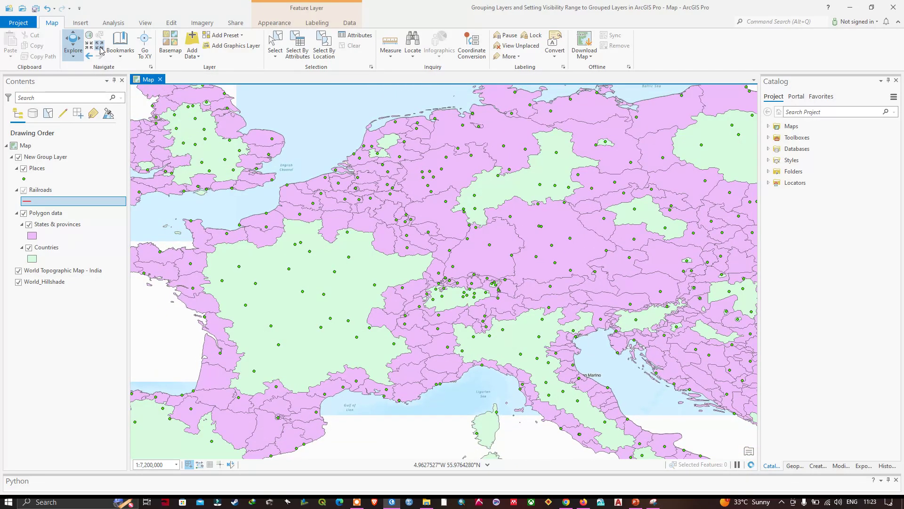
pyautogui.click(100, 50)
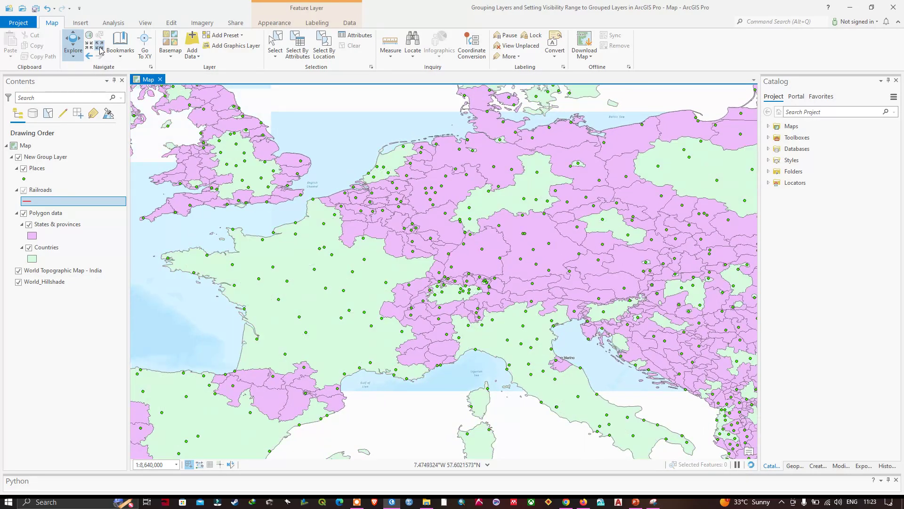
pyautogui.click(100, 50)
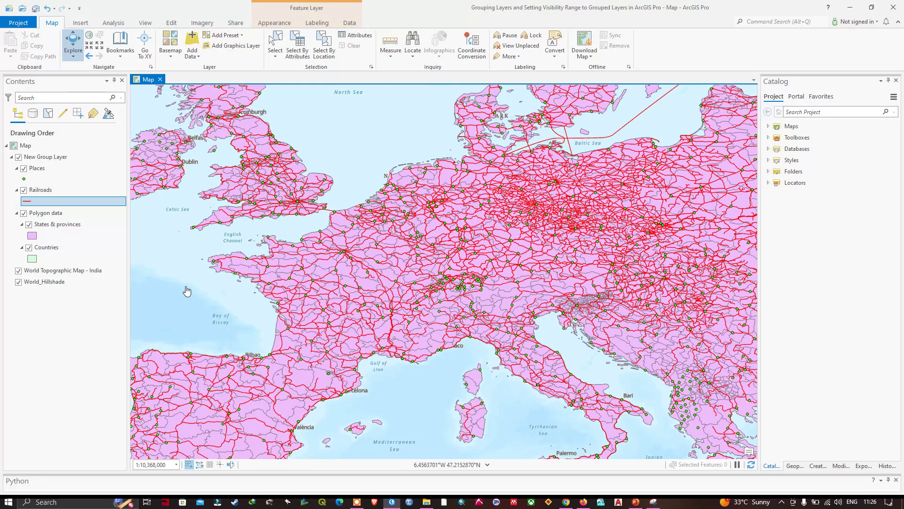
# Give New Group Layer an in-beyond visibility scale of 1:15,000,000 in its layer properties.
pyautogui.rightClick(49, 160)
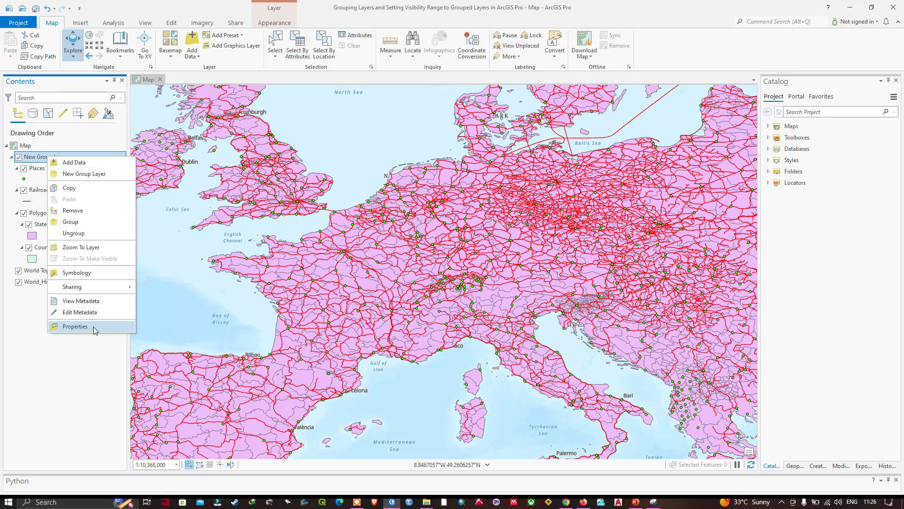
pyautogui.click(76, 326)
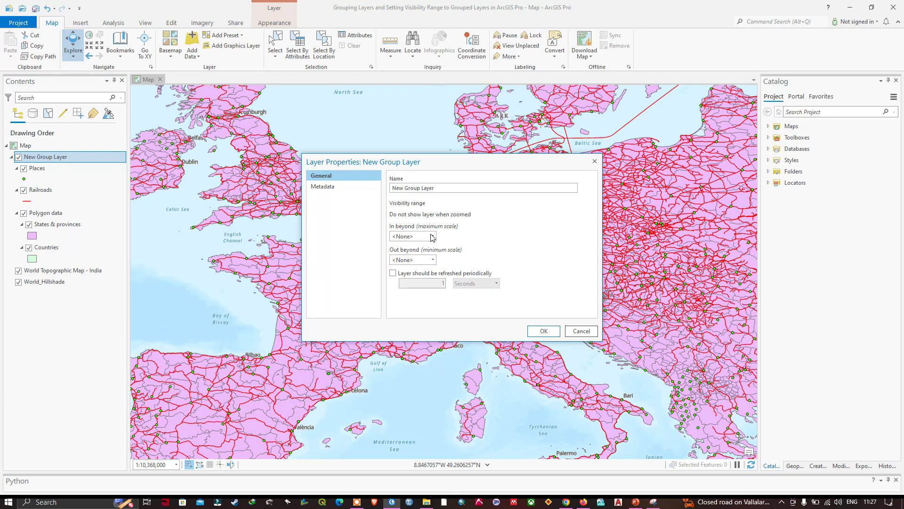
pyautogui.click(432, 236)
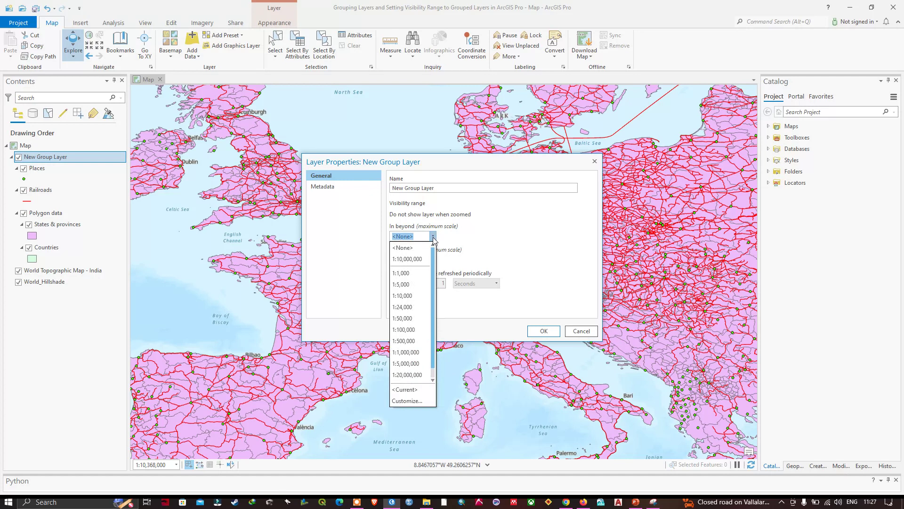
pyautogui.click(416, 236)
pyautogui.write('1:15000000')
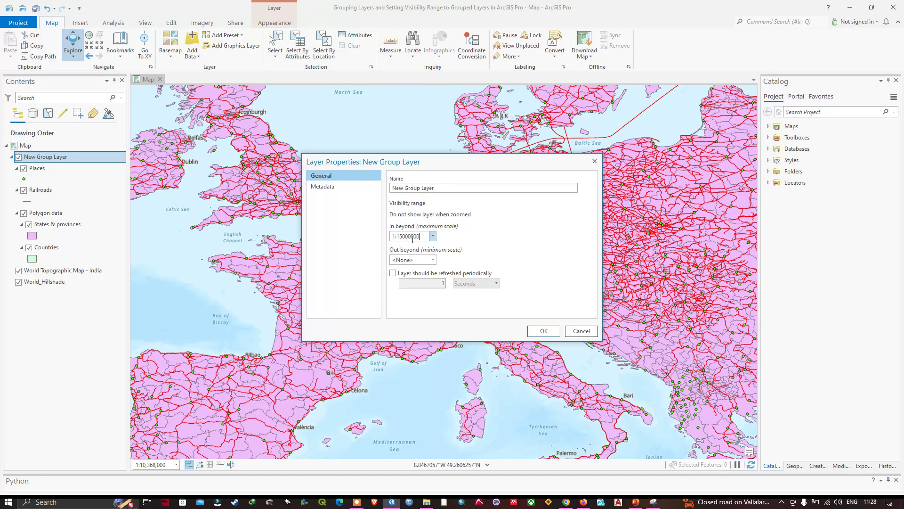
pyautogui.click(498, 248)
pyautogui.click(542, 330)
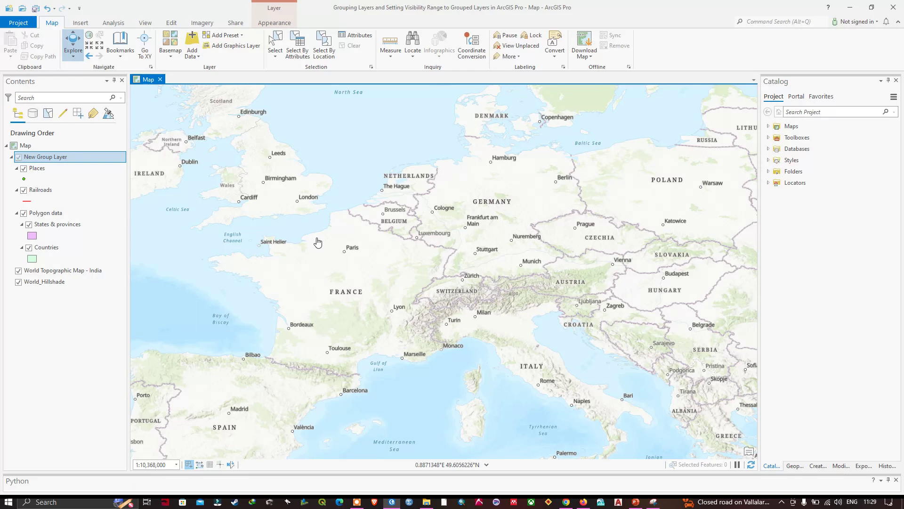
# Zoom the map out three fixed steps, past 1:15,000,000, to bring back the grouped layers.
pyautogui.click(103, 49)
pyautogui.click(103, 50)
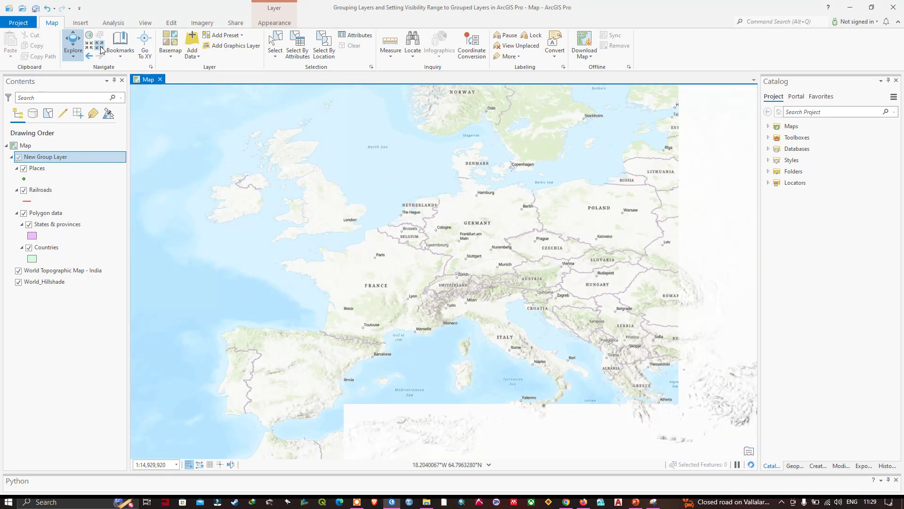
pyautogui.click(102, 50)
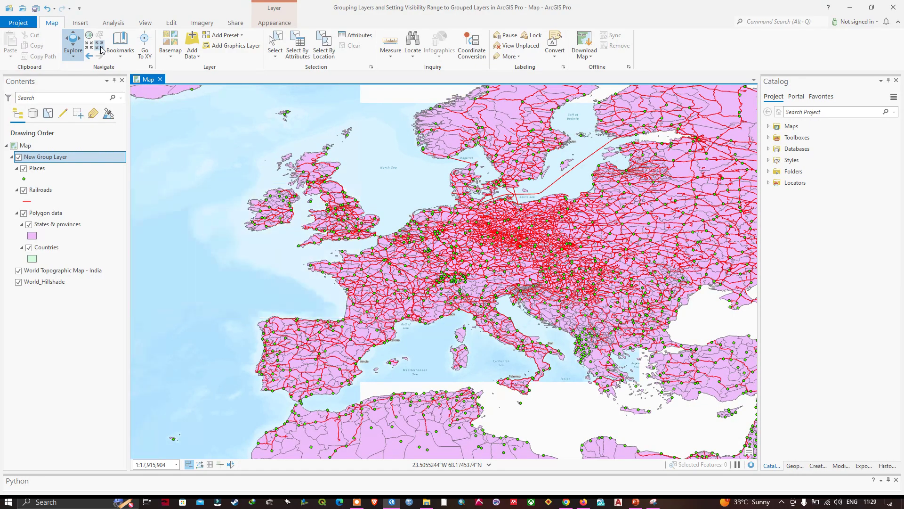